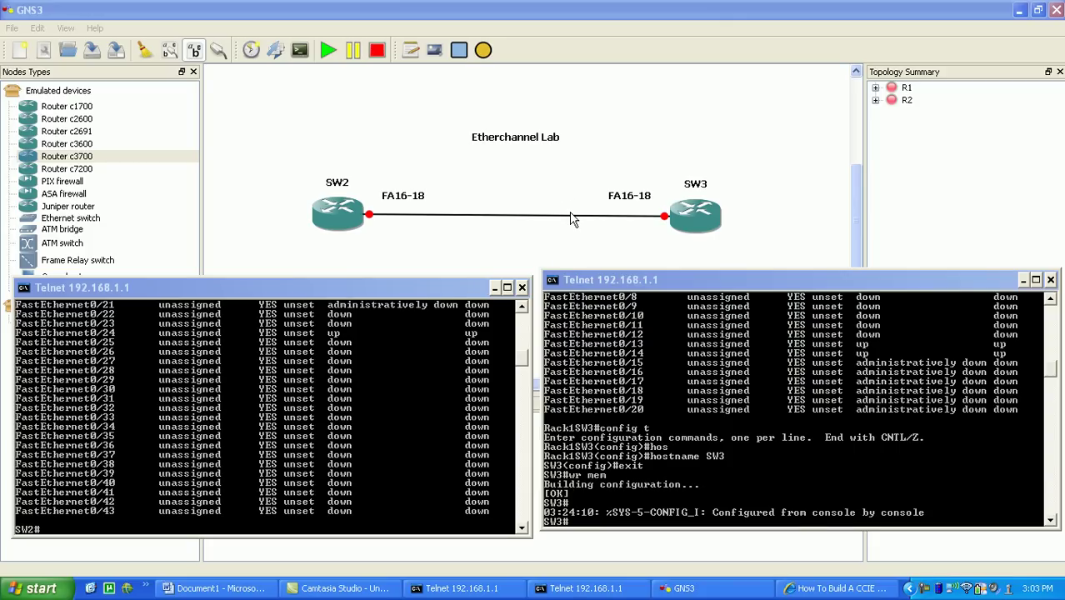
# Show the running configuration of interface fa0/16 on SW2
pyautogui.click(350, 397)
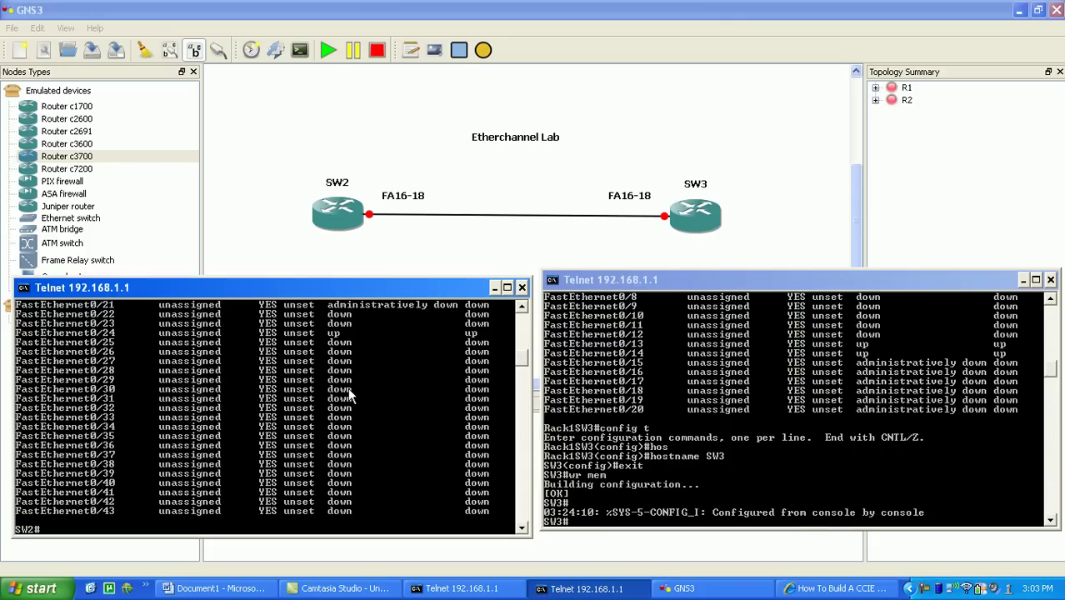
pyautogui.write('show run int fa0/16')
pyautogui.press('Return')
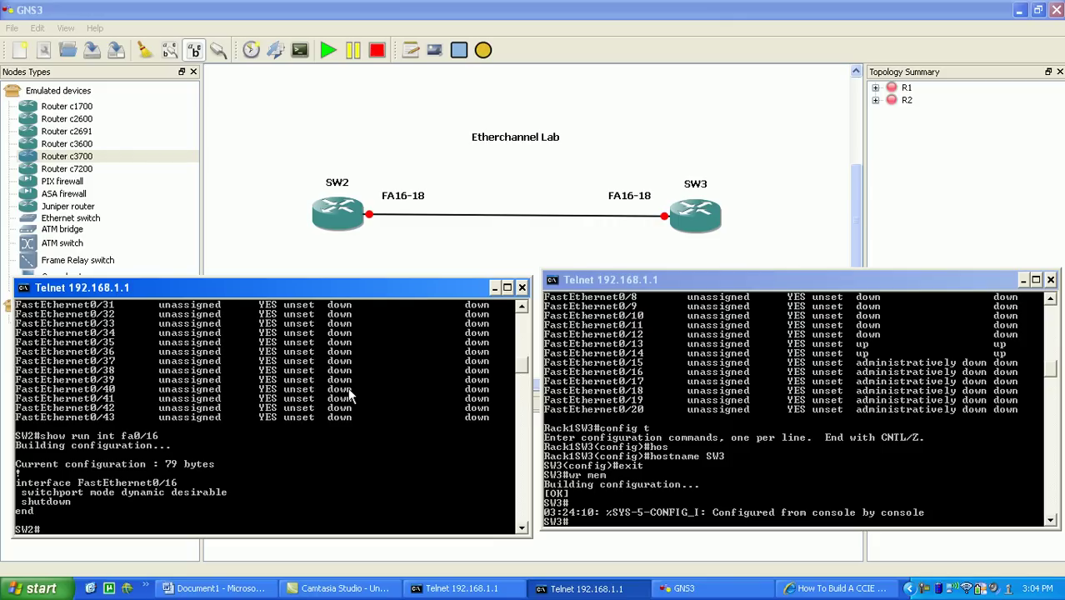
# Enter global configuration mode on SW2 and select the interface range fa0/16-18
pyautogui.write('config t')
pyautogui.press('Return')
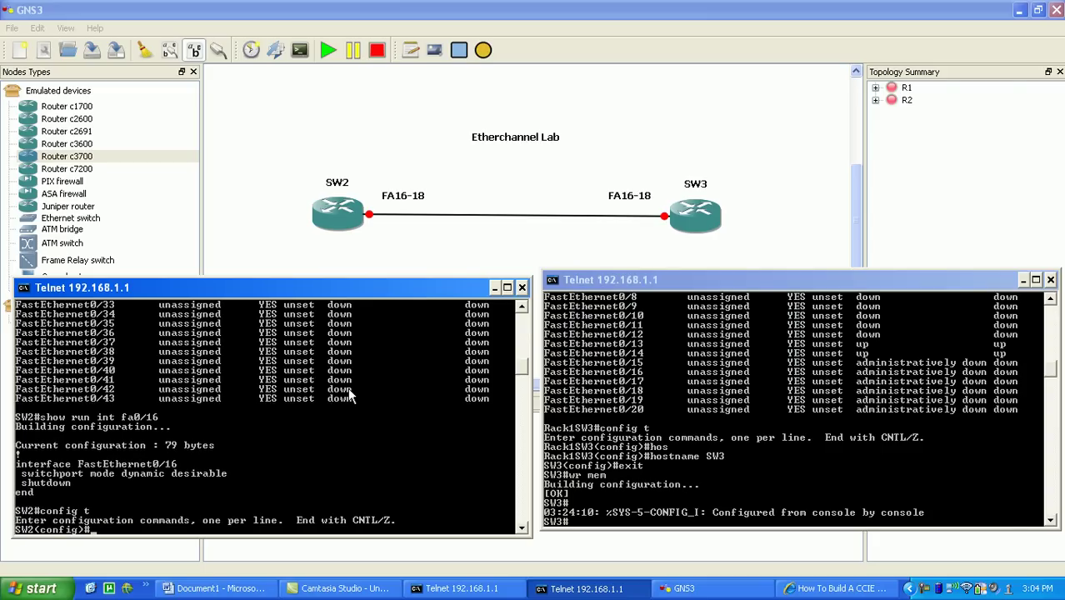
pyautogui.write('int ran')
pyautogui.press('Tab')
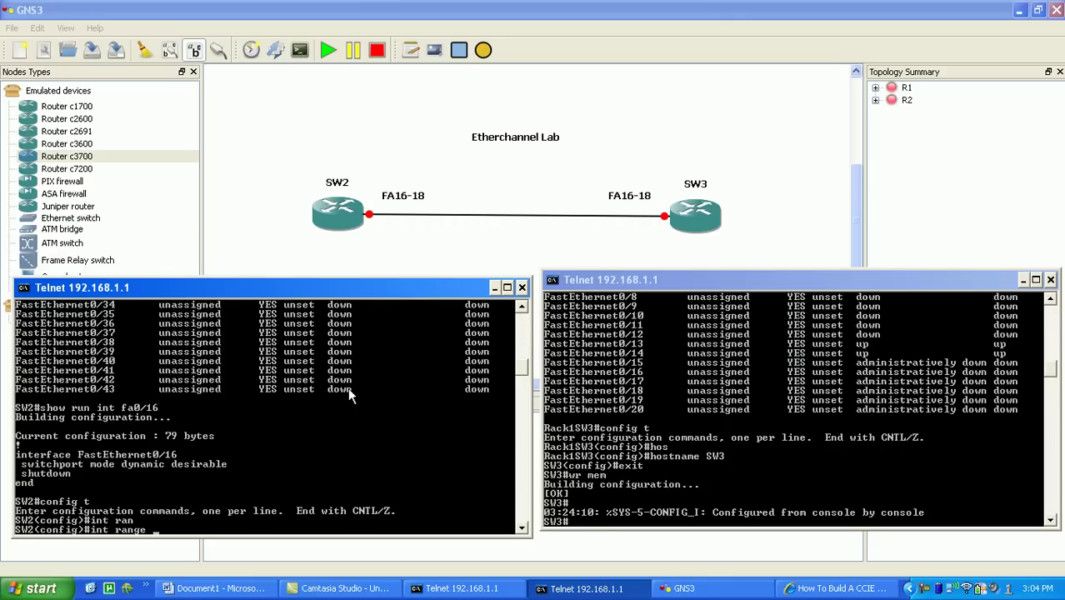
pyautogui.write('fa0/16-18')
pyautogui.press('Return')
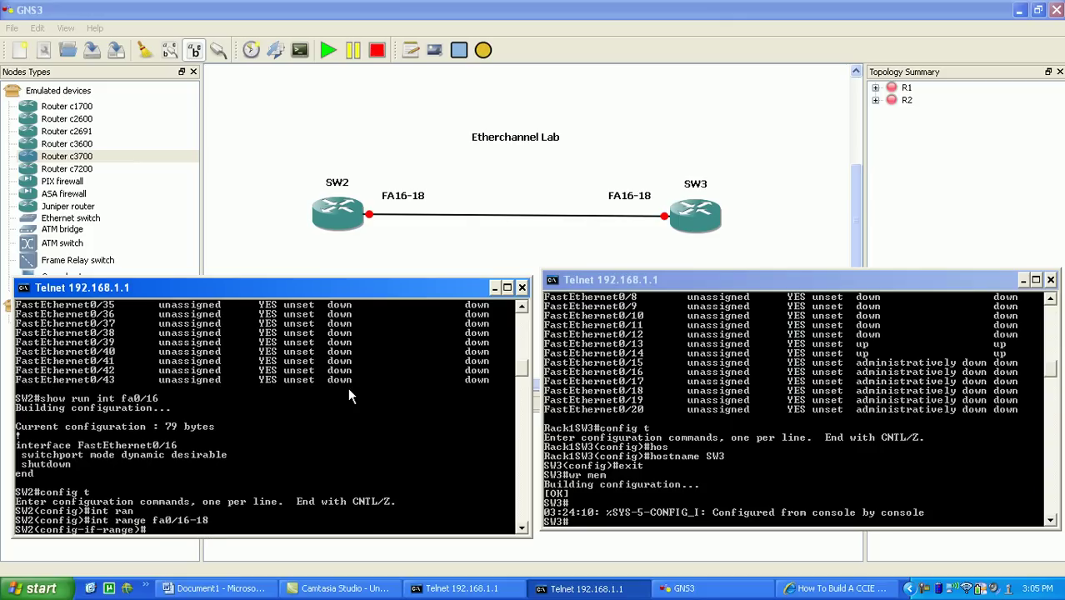
pyautogui.press('Return')
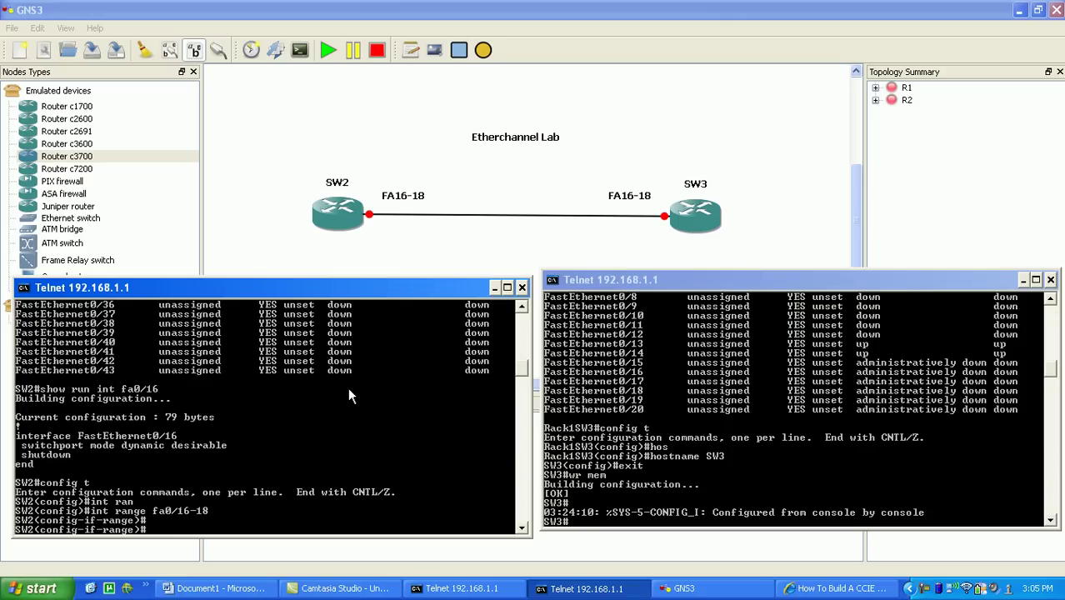
# Begin a channel-group 23 command for SW2's selected interfaces and list the available Etherchannel modes
pyautogui.write('ch')
pyautogui.press('Tab')
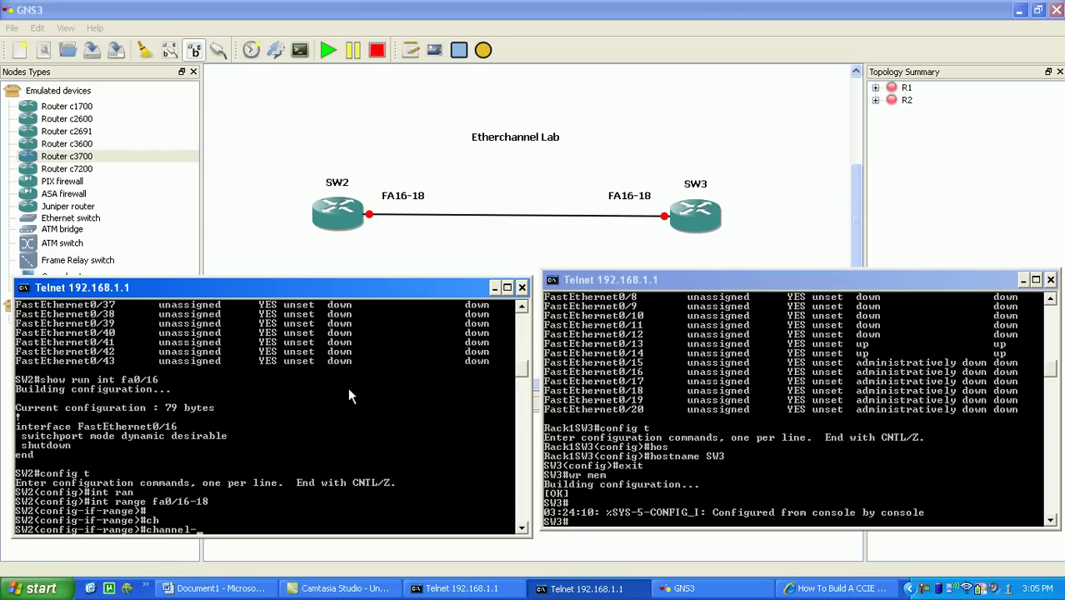
pyautogui.write('grou')
pyautogui.press('Tab')
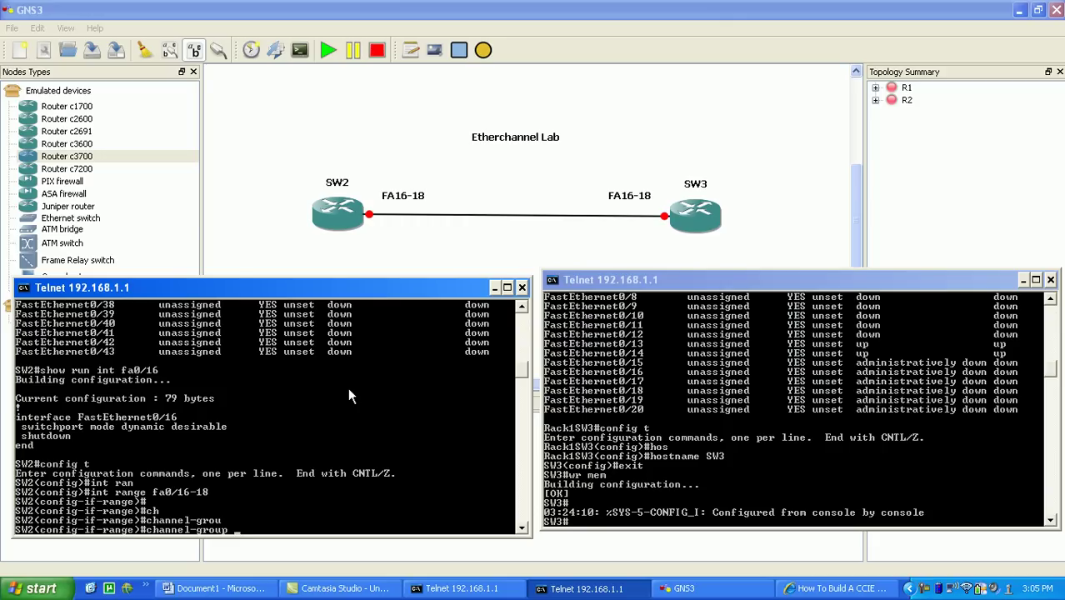
pyautogui.write('?')
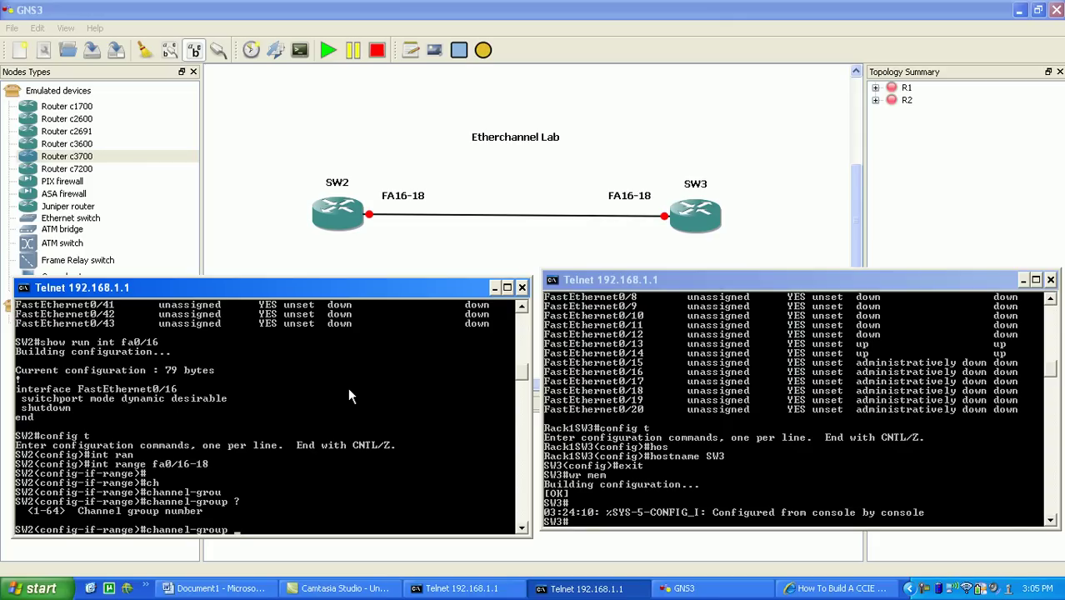
pyautogui.write('23 ?')
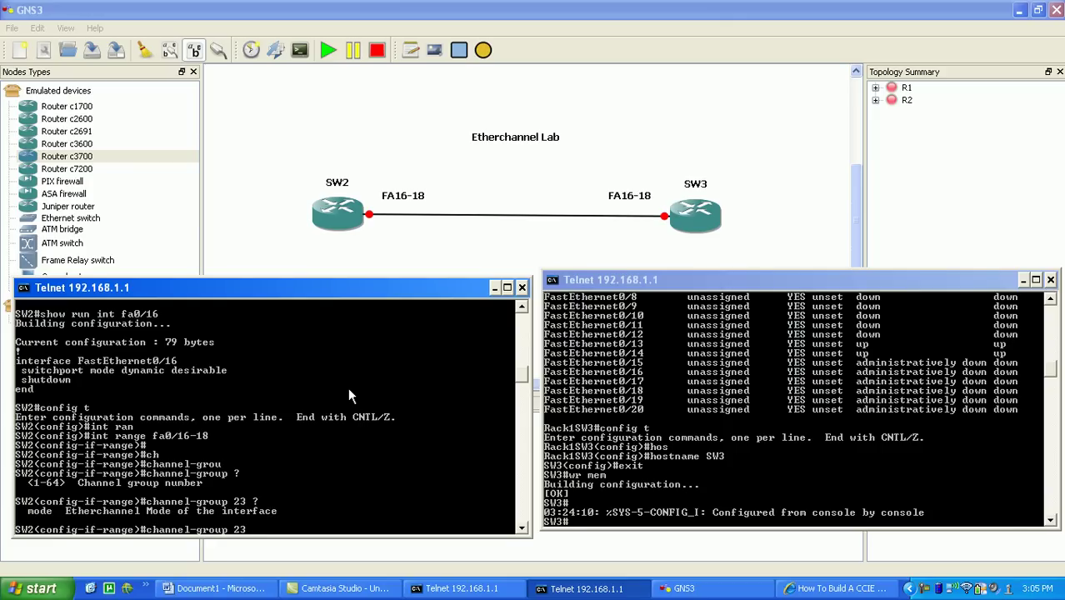
pyautogui.write('mod')
pyautogui.press('Tab')
pyautogui.write('?')
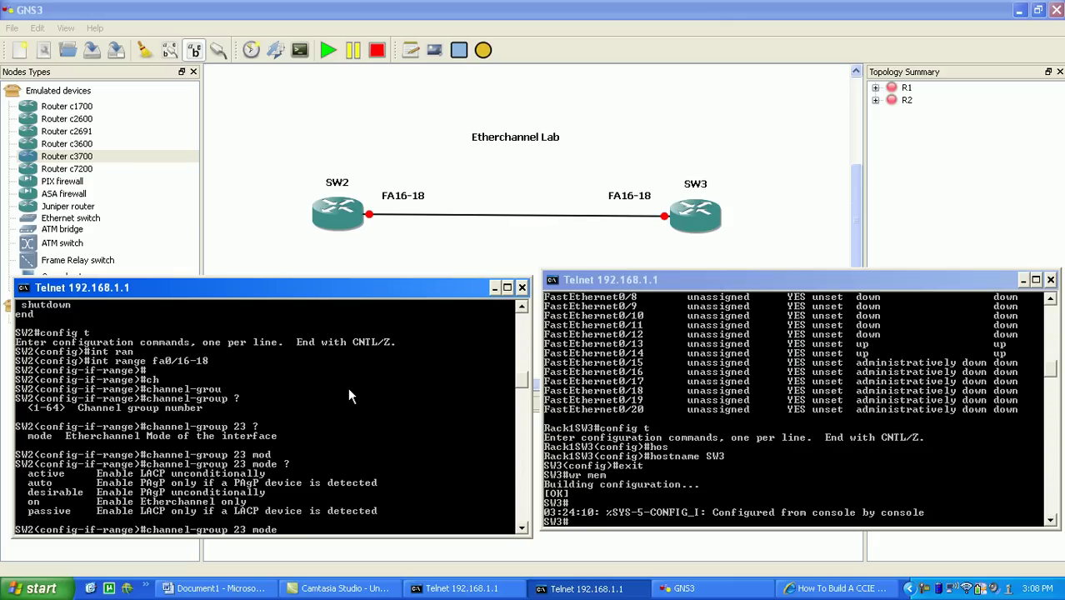
# Complete the SW2 command with mode active so fa0/16-18 join channel group 23 using LACP
pyautogui.write('act')
pyautogui.press('Tab')
pyautogui.write('?')
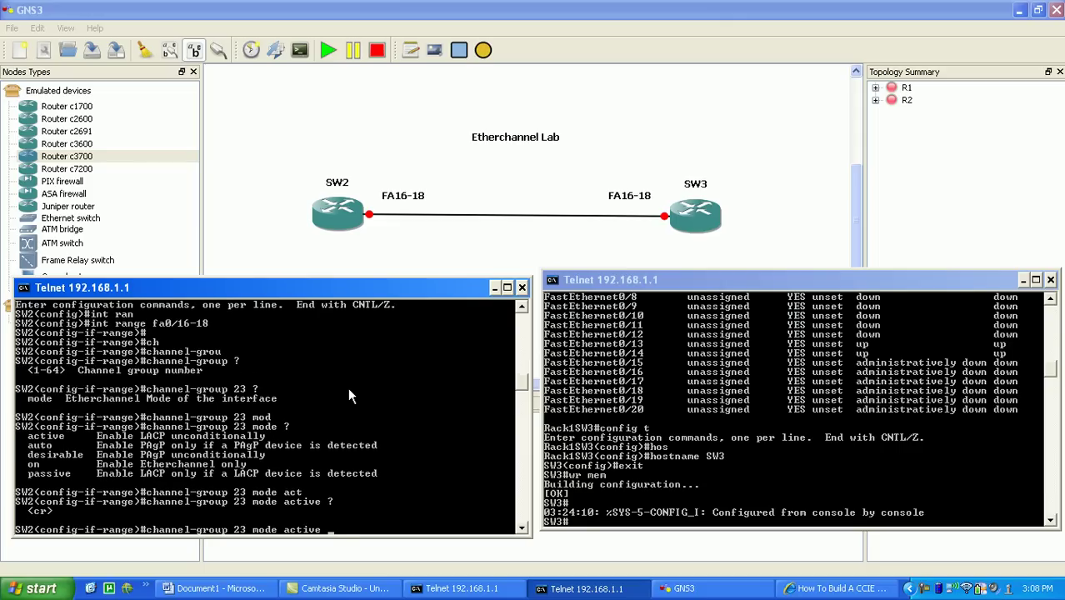
pyautogui.press('Return')
pyautogui.press('Return')
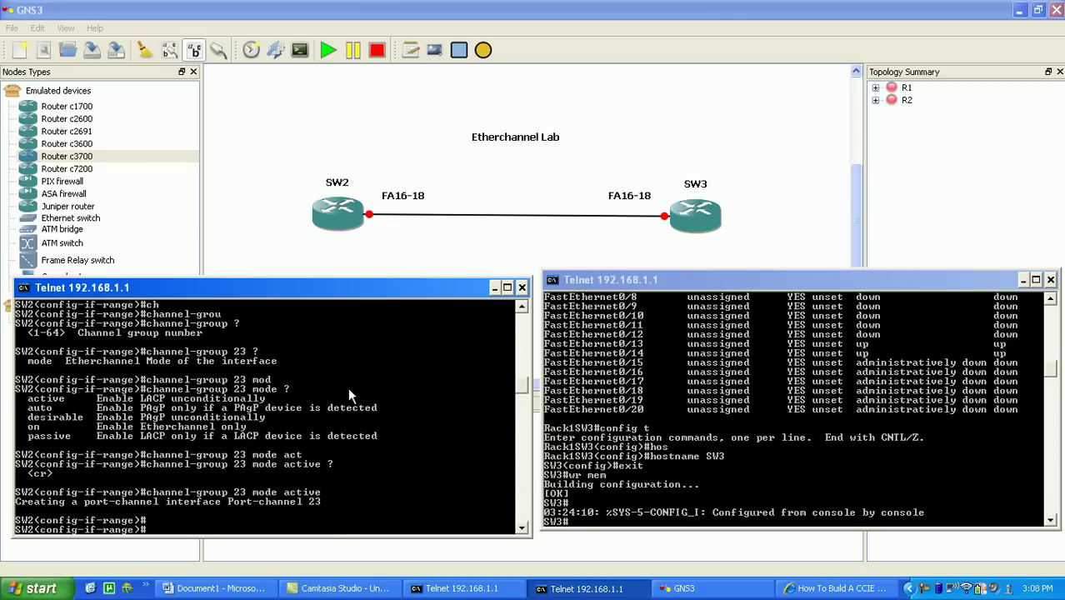
pyautogui.rightClick(115, 495)
pyautogui.click(135, 505)
pyautogui.moveTo(35, 500); pyautogui.dragTo(320, 500)
pyautogui.click(279, 474)
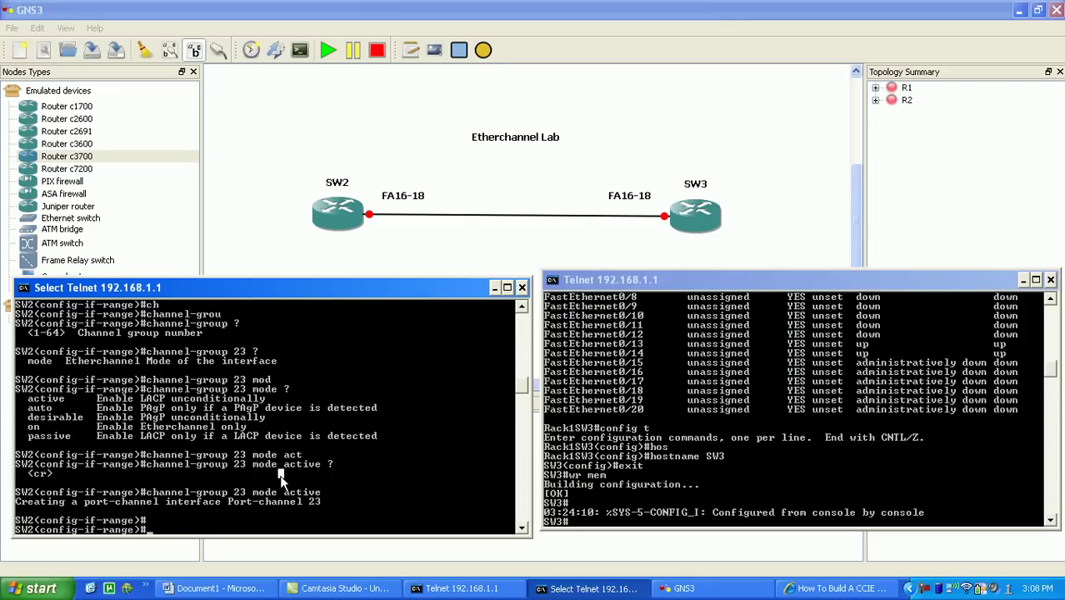
pyautogui.click(232, 442)
pyautogui.click(210, 426)
# Switch to the SW3 console, enter global configuration mode and select the interface range fa0/16-18
pyautogui.click(656, 443)
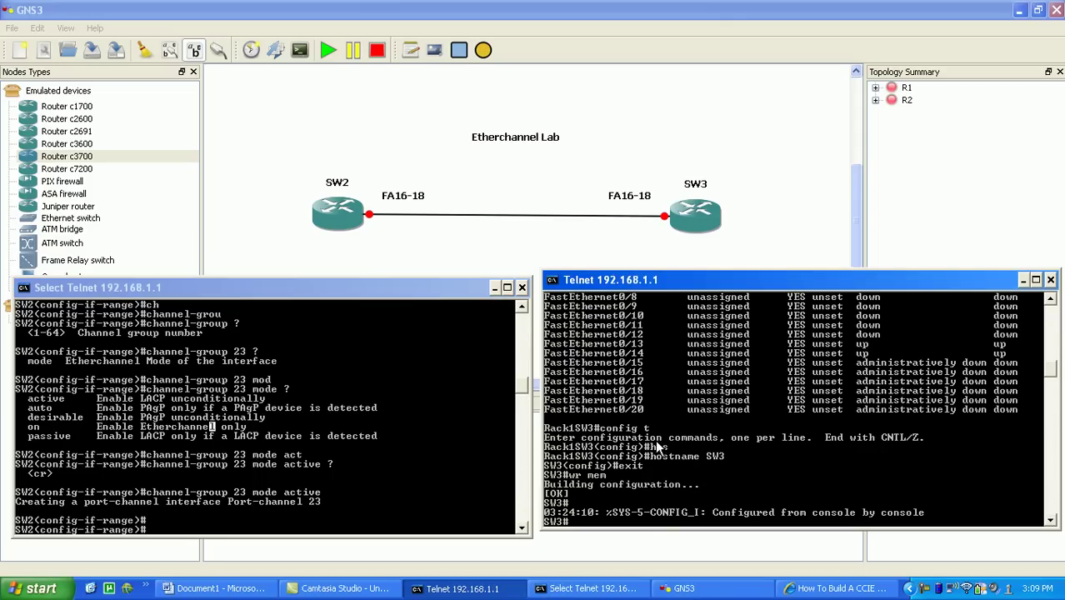
pyautogui.write('config t')
pyautogui.press('Return')
pyautogui.write('int ran')
pyautogui.press('Tab')
pyautogui.write('fa0/16-18')
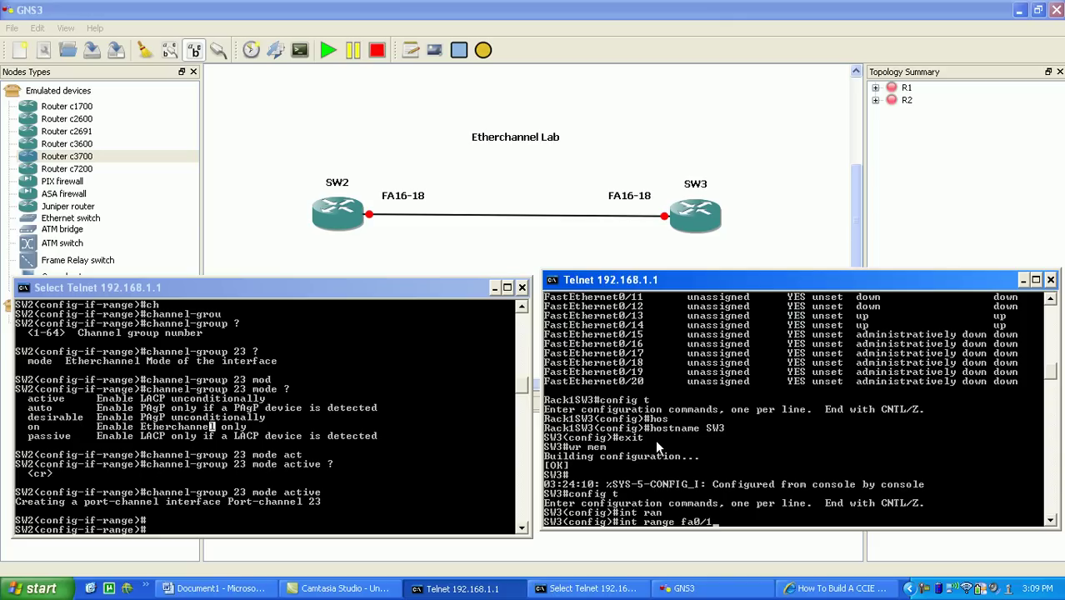
pyautogui.press('Return')
pyautogui.press('Return')
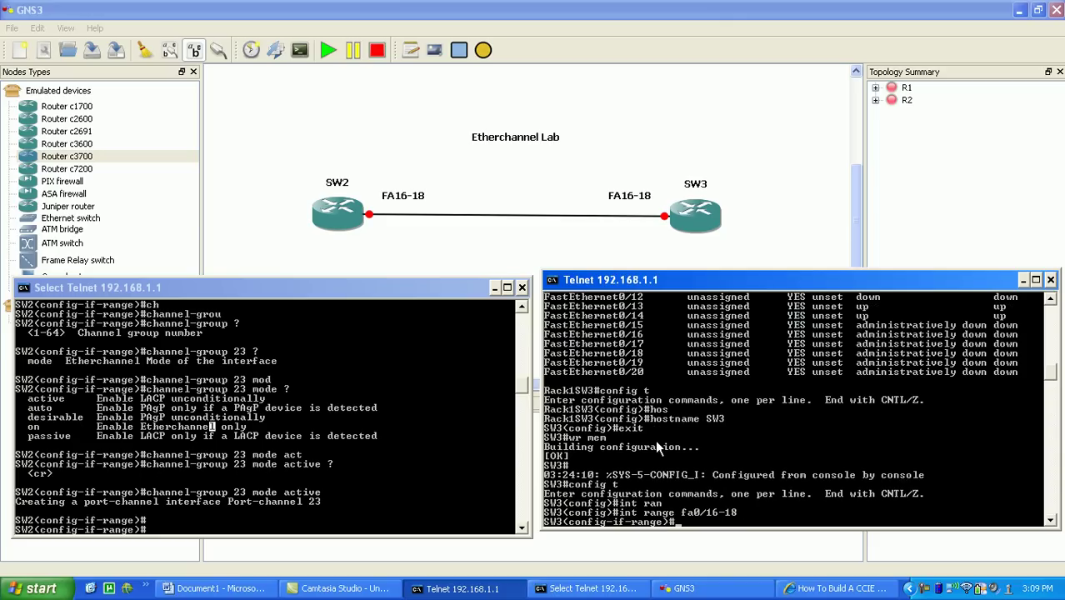
# Begin a channel-group 23 command for SW3's selected interfaces, listing the Etherchannel mode options
pyautogui.write('s')
pyautogui.press('BackSpace')
pyautogui.write('ch')
pyautogui.press('Tab')
pyautogui.write('annel-gr')
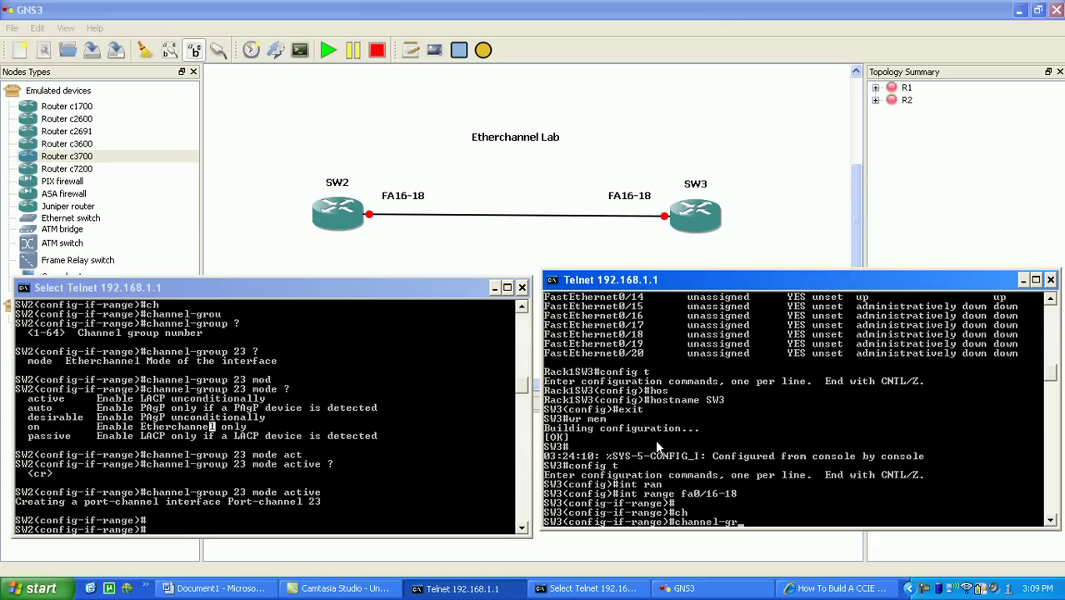
pyautogui.press('Tab')
pyautogui.write('2')
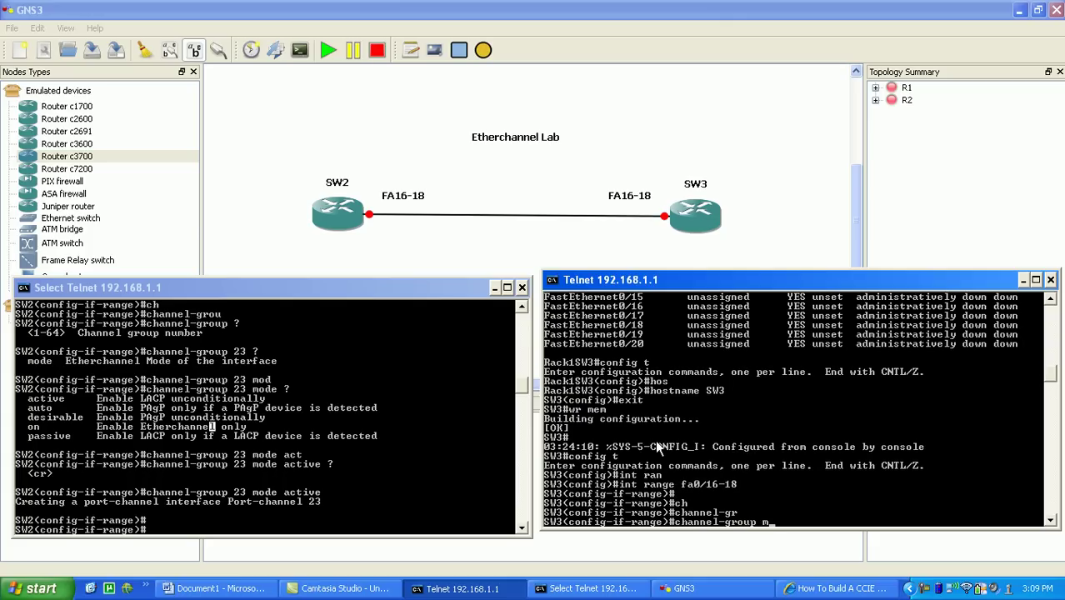
pyautogui.press('BackSpace')
pyautogui.write('?')
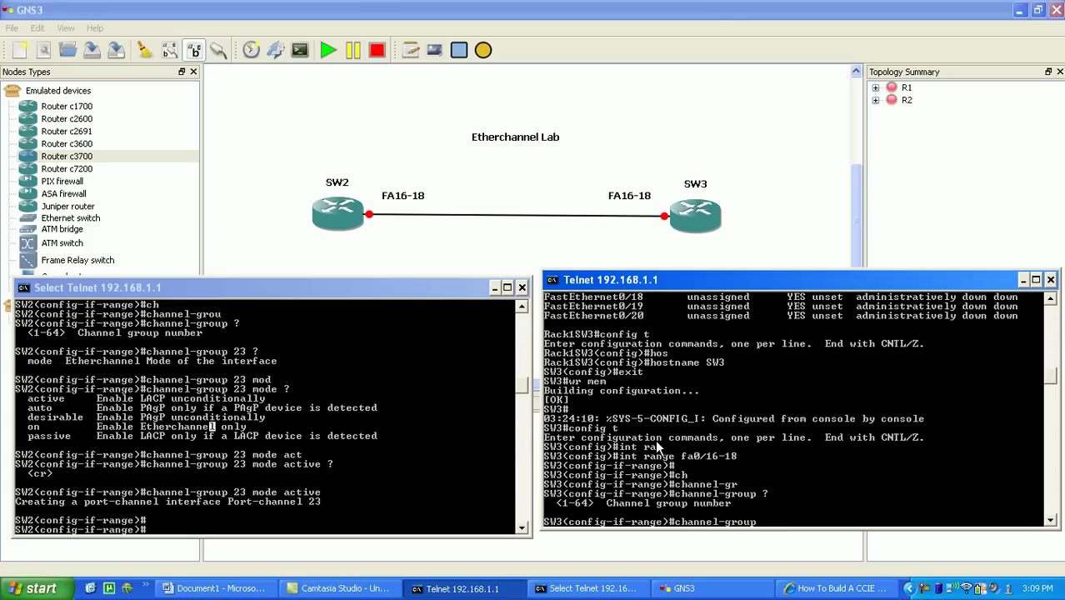
pyautogui.write('23 ? mo')
pyautogui.press('Tab')
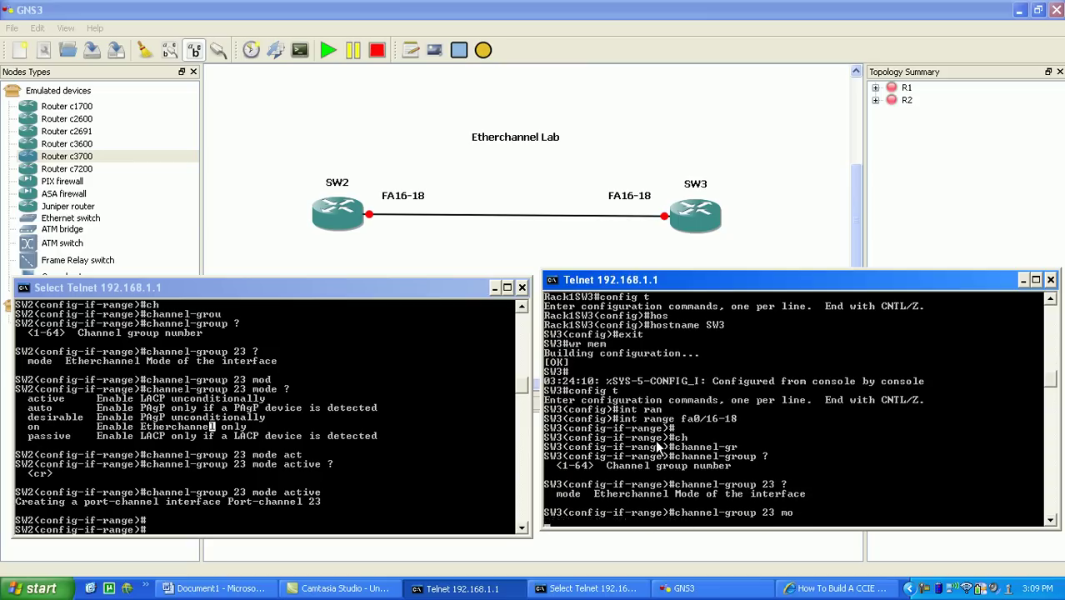
pyautogui.write('?')
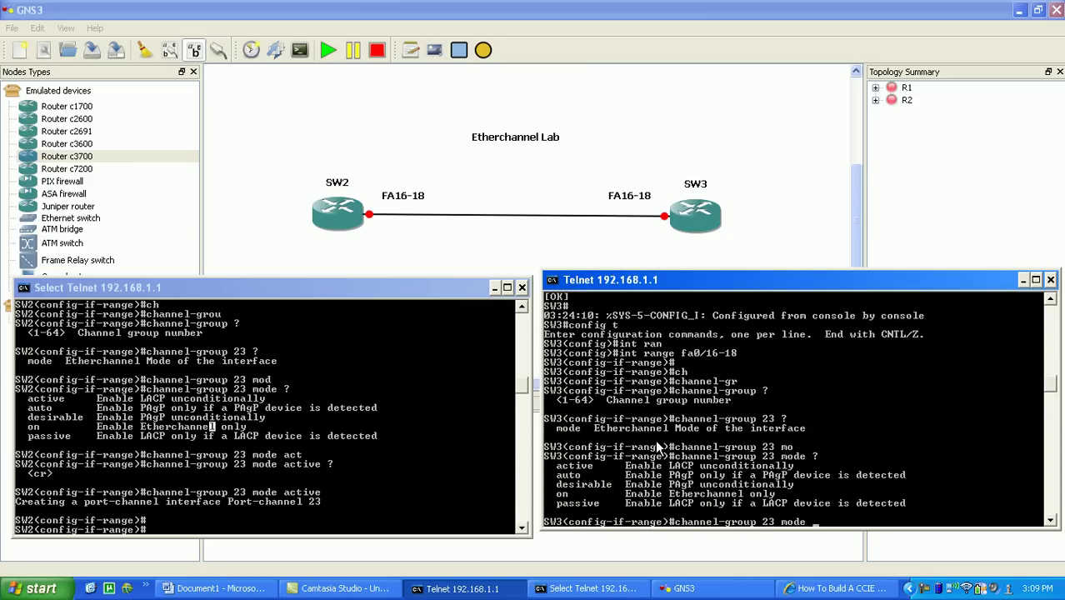
# Assign SW3's fa0/16-18 to channel group 23 in passive mode and return to the privileged EXEC prompt
pyautogui.write('pas')
pyautogui.press('Tab')
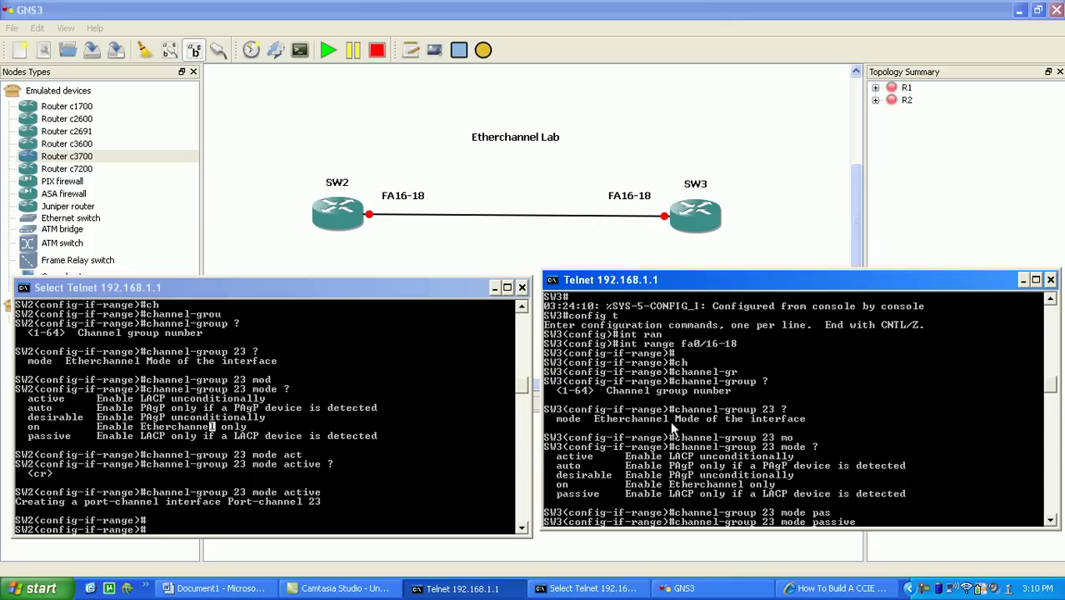
pyautogui.press('Return')
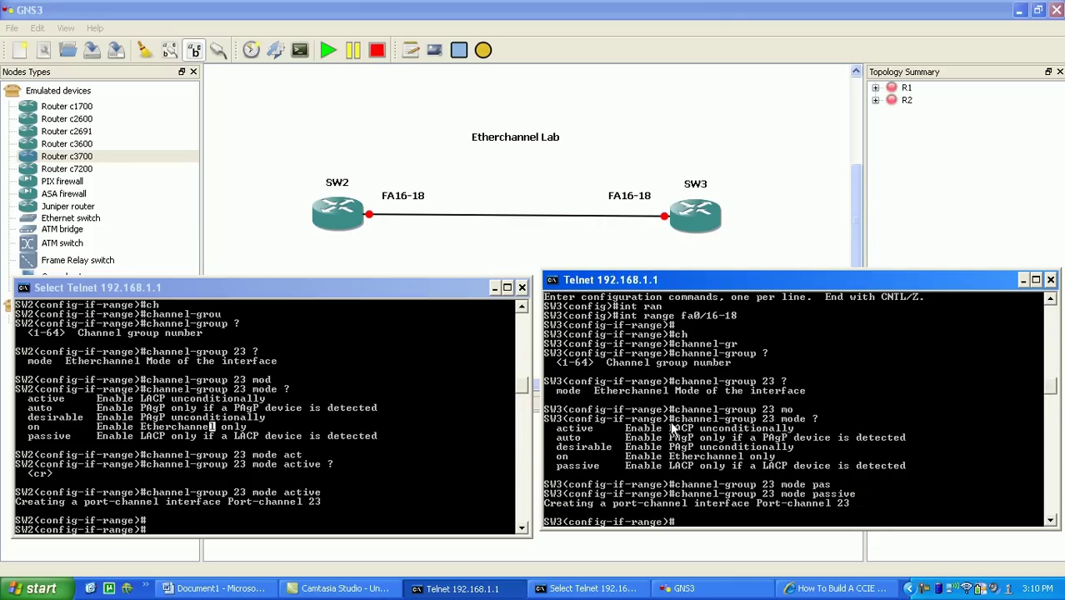
pyautogui.press('Return')
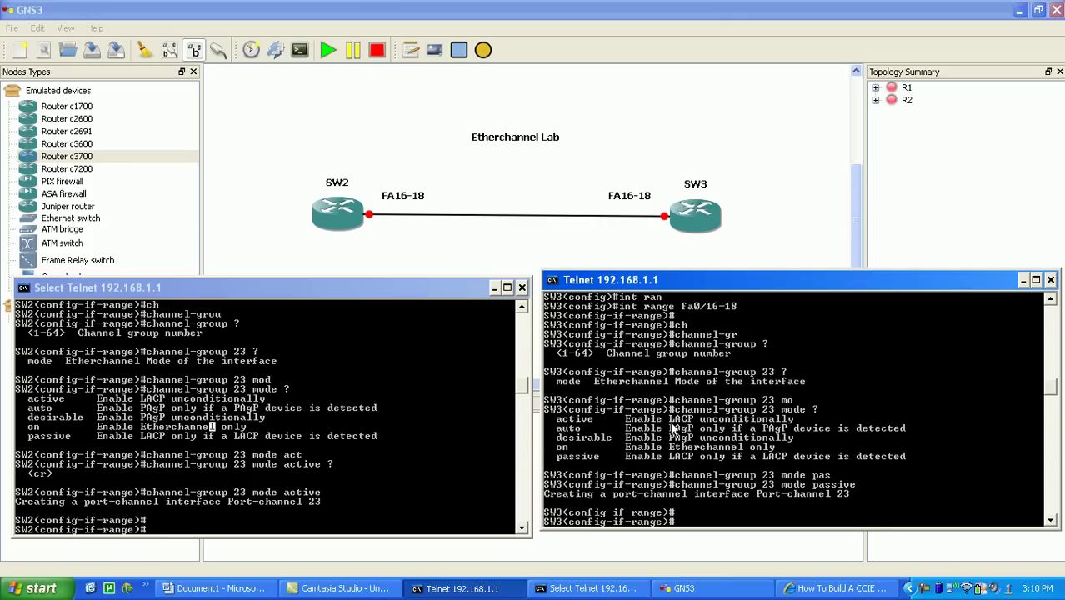
pyautogui.write('exit')
pyautogui.press('Return')
pyautogui.write('exit')
pyautogui.press('Return')
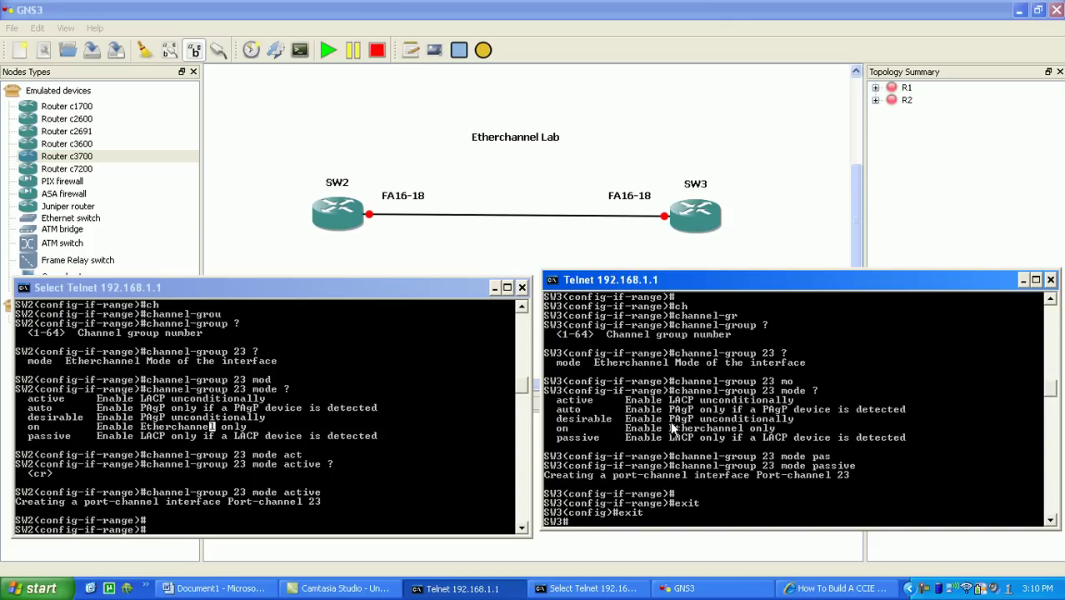
pyautogui.press('Return')
pyautogui.press('Return')
# Show the interface status and the running configuration of port-channel 23 on SW3
pyautogui.write('show int po')
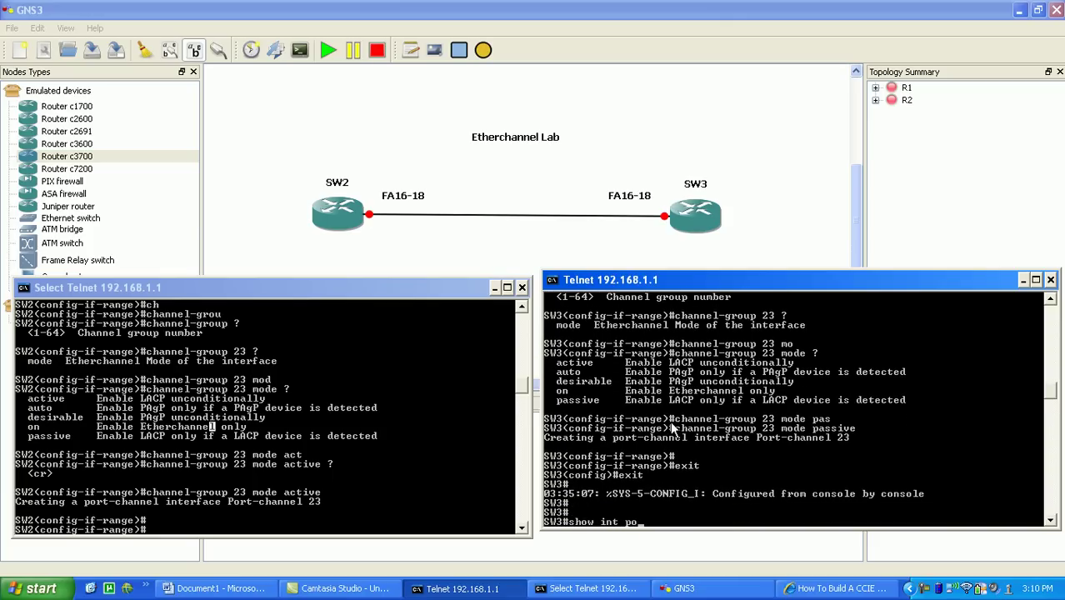
pyautogui.press('Tab')
pyautogui.write('r')
pyautogui.press('Tab')
pyautogui.write('t-ch')
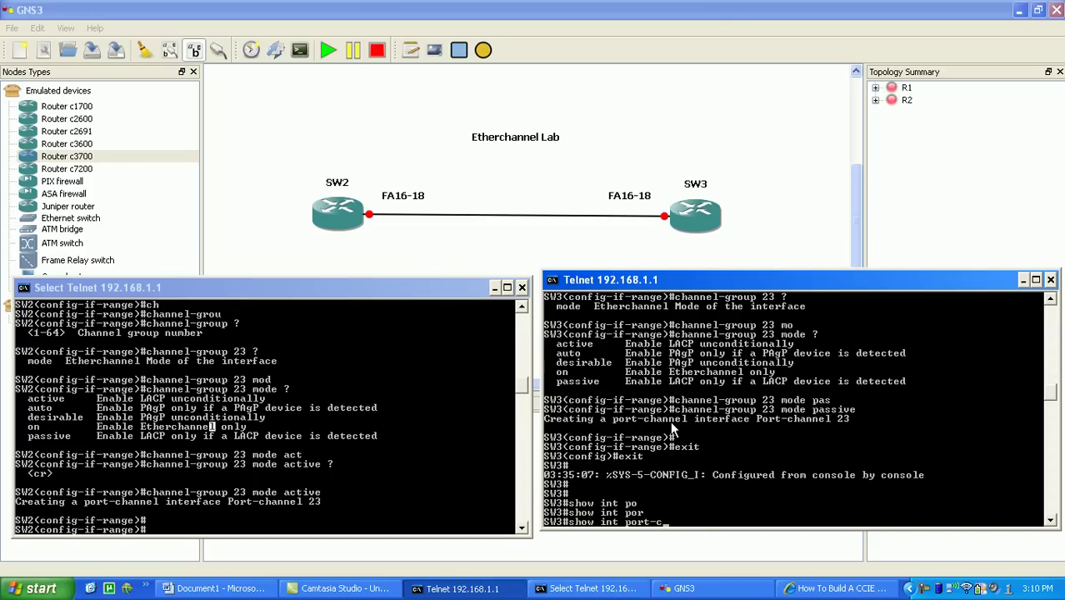
pyautogui.press('Tab')
pyautogui.write('annel 23')
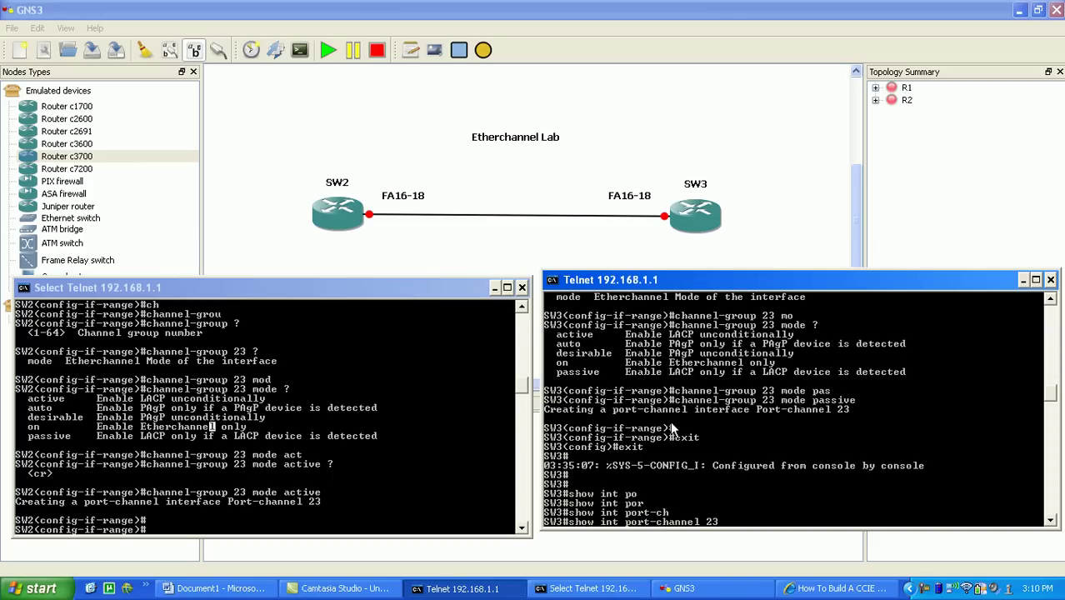
pyautogui.press('Return')
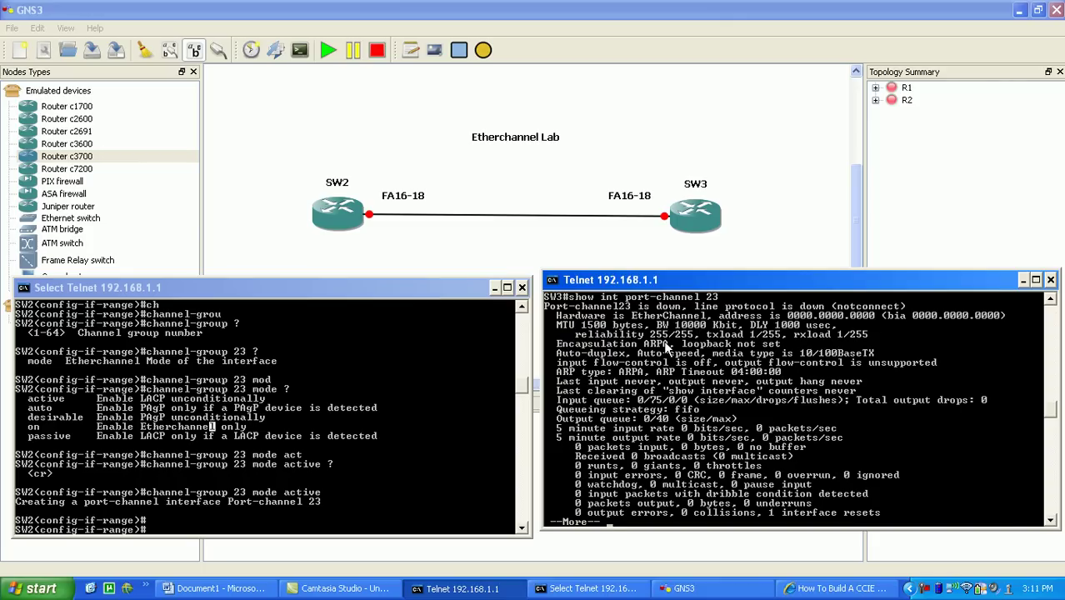
pyautogui.press('space')
pyautogui.write('show run int po23')
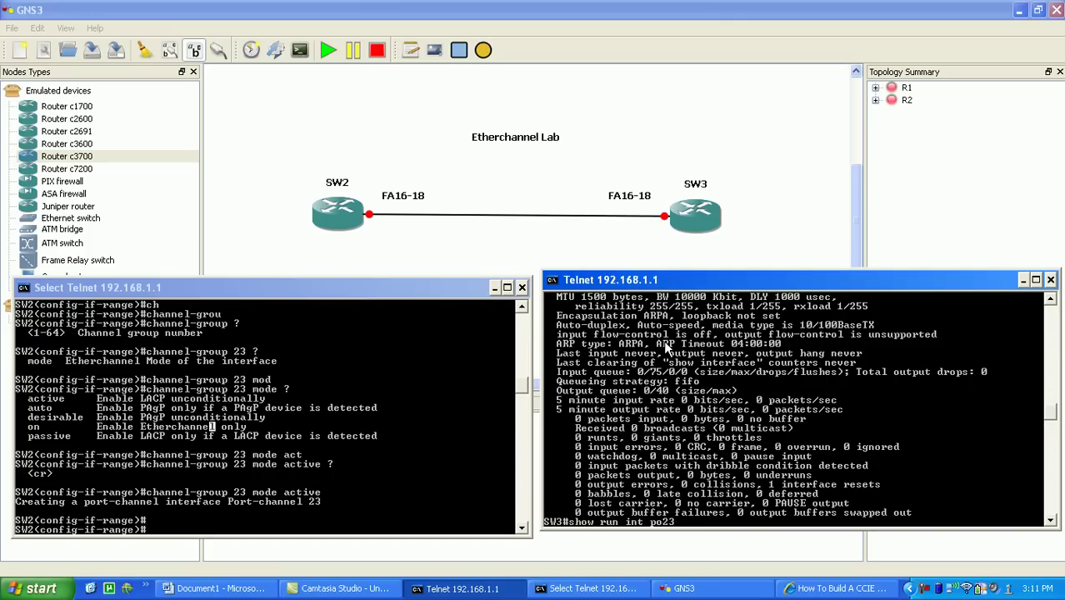
pyautogui.press('Return')
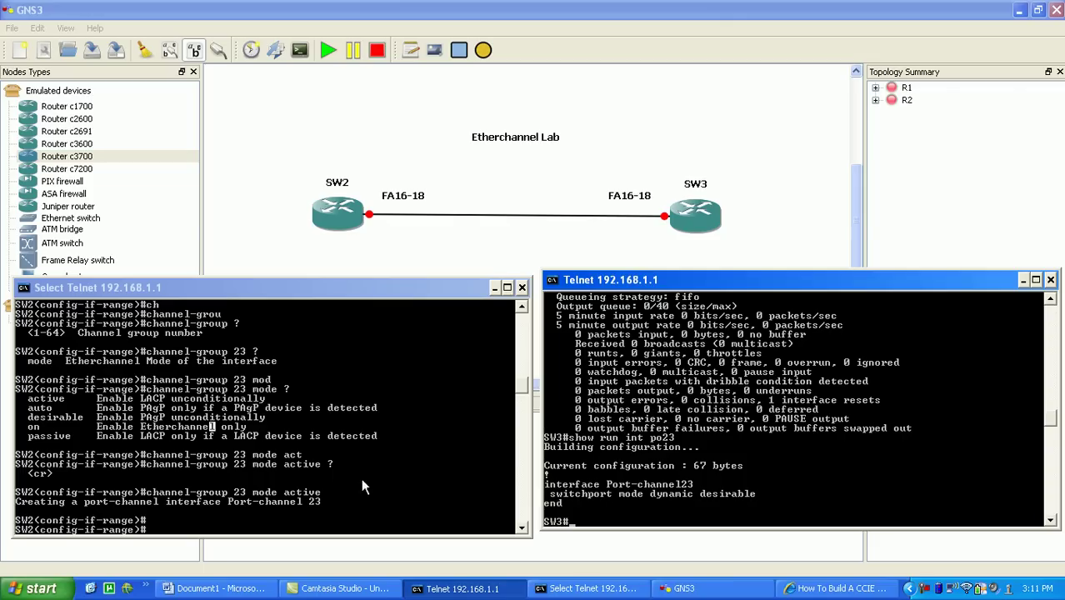
# Return to the SW2 console and write out the no shutdown command for the selected interface range
pyautogui.click(265, 485)
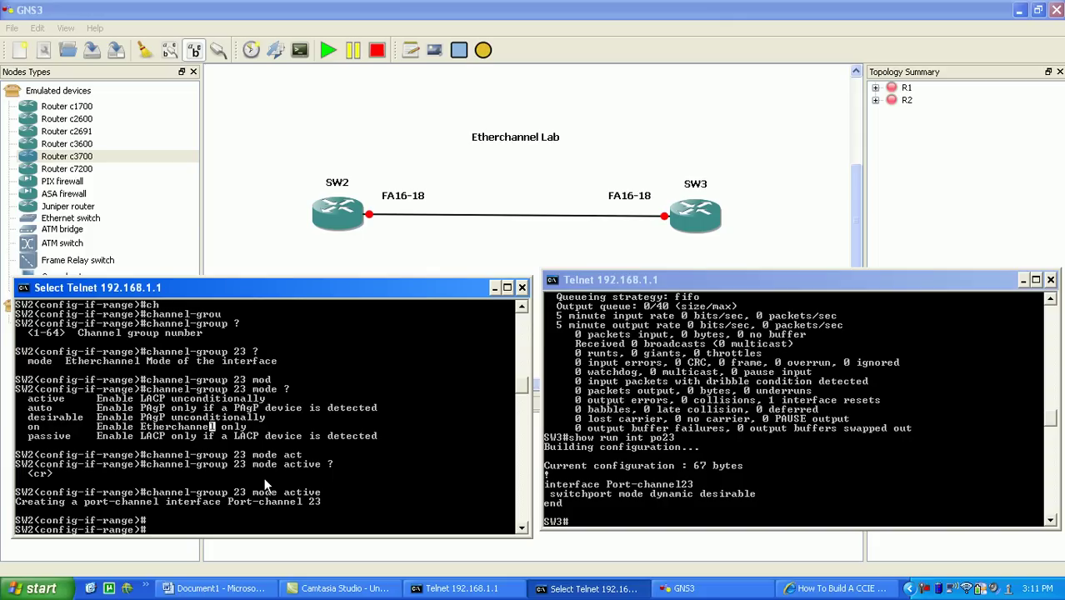
pyautogui.write('no shu')
pyautogui.press('Return')
pyautogui.write('no shutdown')
# On SW3, select the interface range fa0/16-18 in configuration mode and enable it with no shut
pyautogui.click(571, 455)
pyautogui.write('config t')
pyautogui.press('Return')
pyautogui.write('int ran')
pyautogui.press('Tab')
pyautogui.write('f')
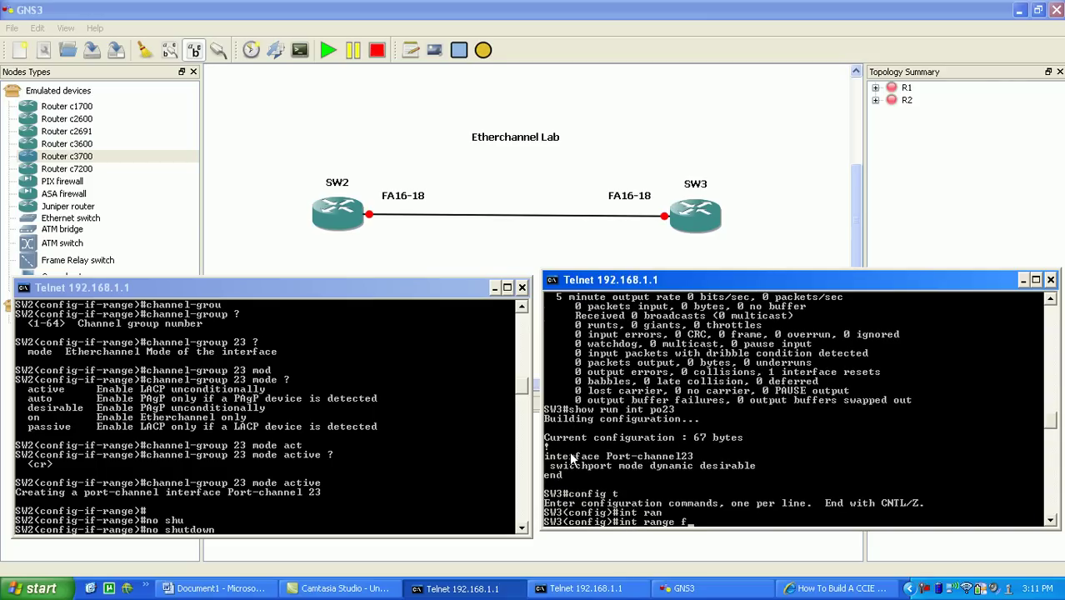
pyautogui.write('a0/16-18')
pyautogui.press('Return')
pyautogui.write('no shut')
pyautogui.press('Return')
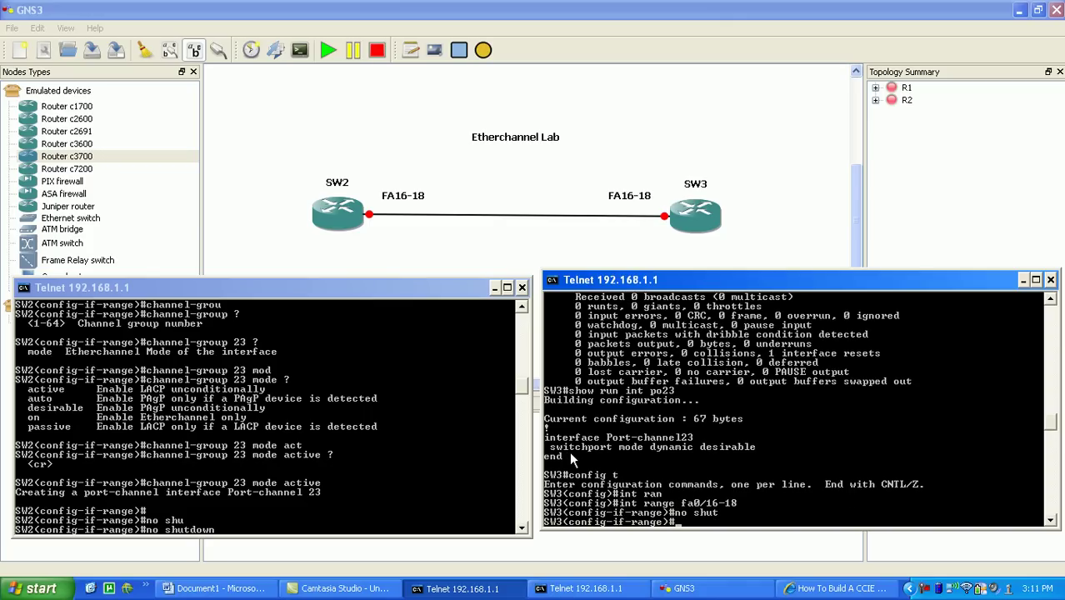
# Execute the pending no shutdown command on SW2 to enable fa0/16-18
pyautogui.click(205, 441)
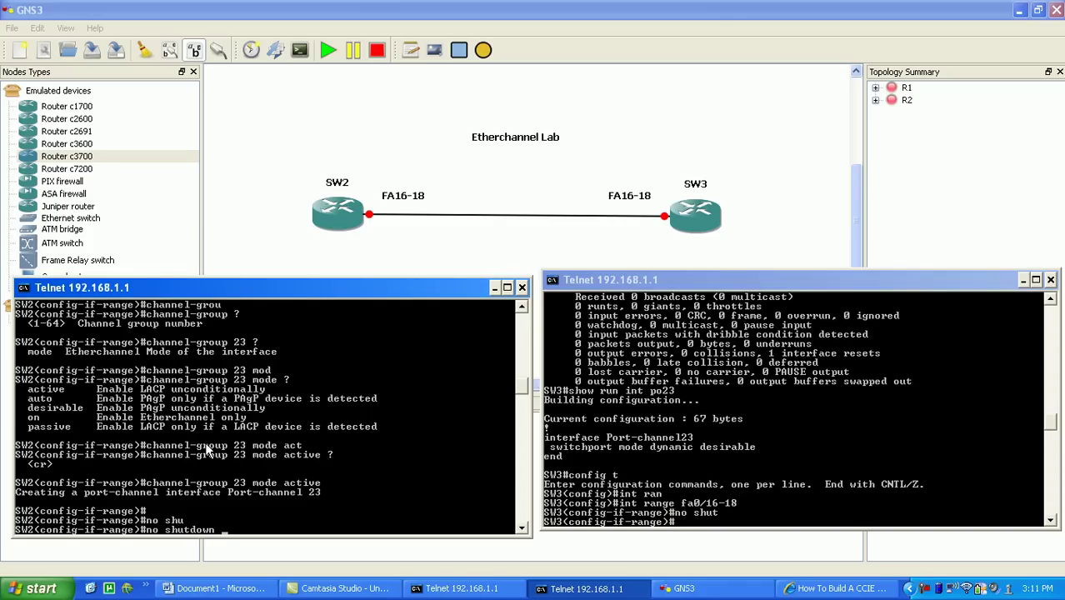
pyautogui.press('Return')
pyautogui.press('Return')
pyautogui.press('Return')
pyautogui.press('Return')
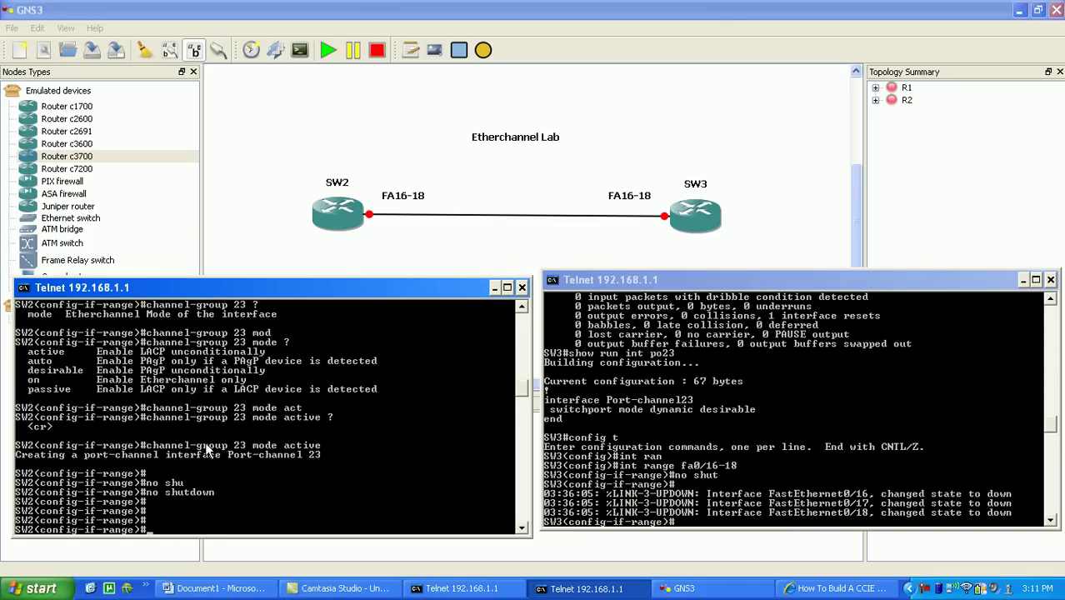